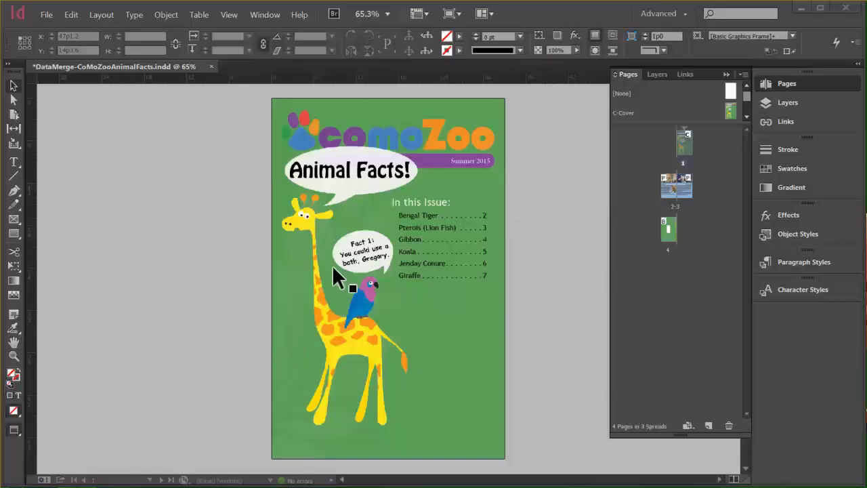
Step: Go to the green back cover on page 4 and place the text cursor in the white rounded frame
{"action": "double_click", "coordinate": [668, 229]}
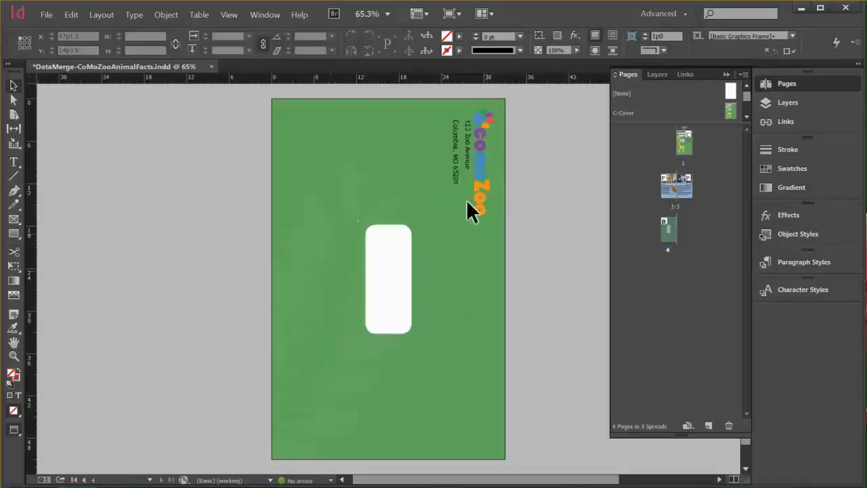
{"action": "double_click", "coordinate": [668, 186]}
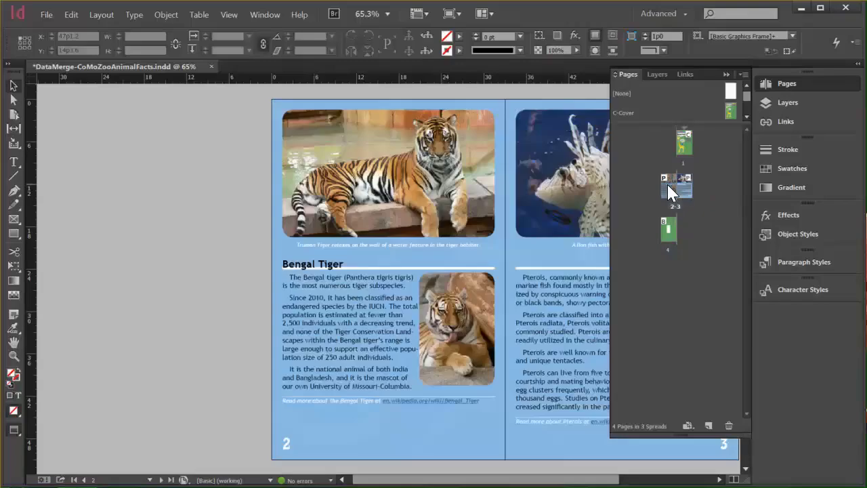
{"action": "double_click", "coordinate": [668, 231]}
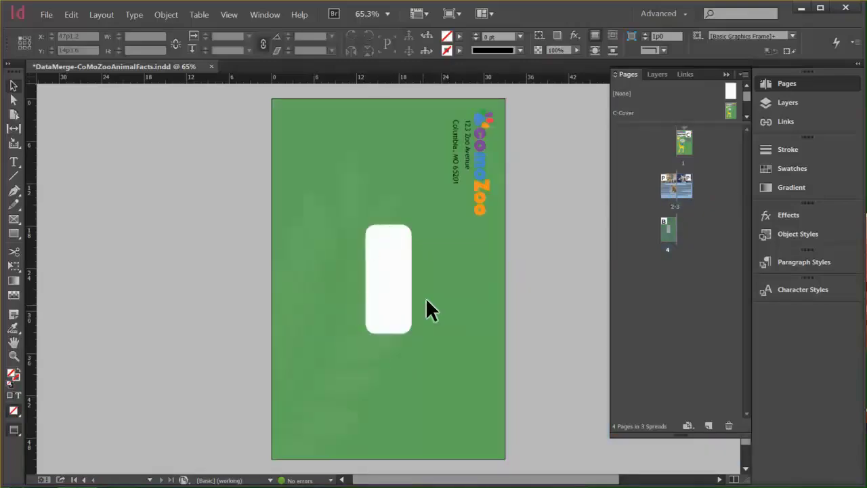
{"action": "double_click", "coordinate": [389, 260]}
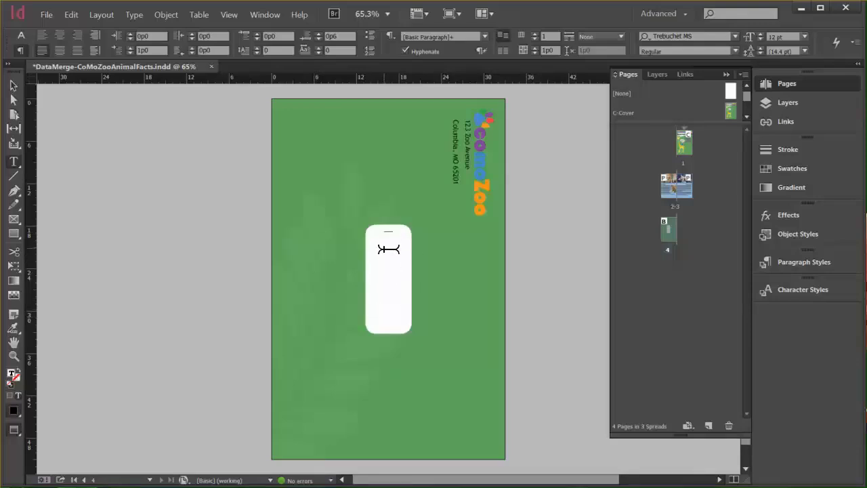
Step: Open the Data Merge panel from Window > Utilities and select Subscribers.csv as the data source
{"action": "left_click", "coordinate": [266, 14]}
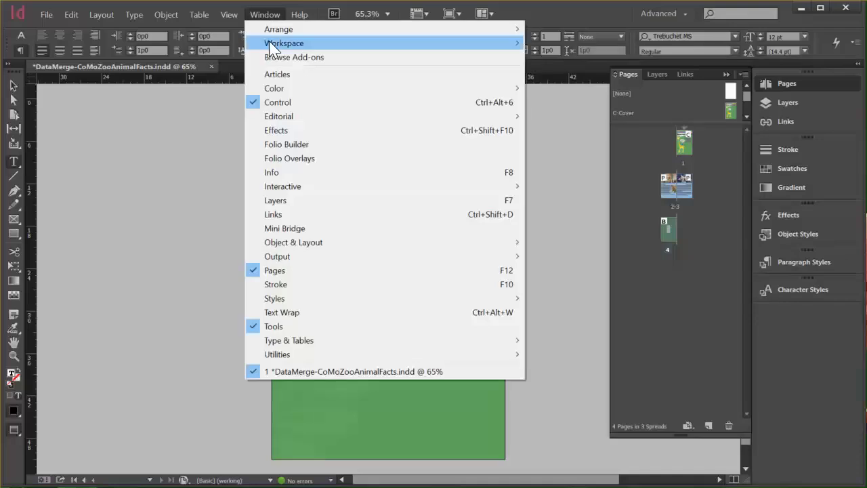
{"action": "mouse_move", "coordinate": [290, 354]}
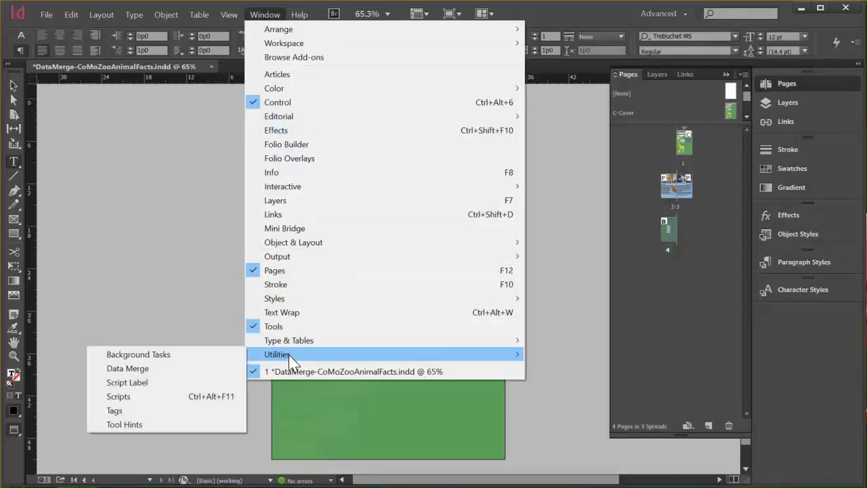
{"action": "left_click", "coordinate": [147, 367]}
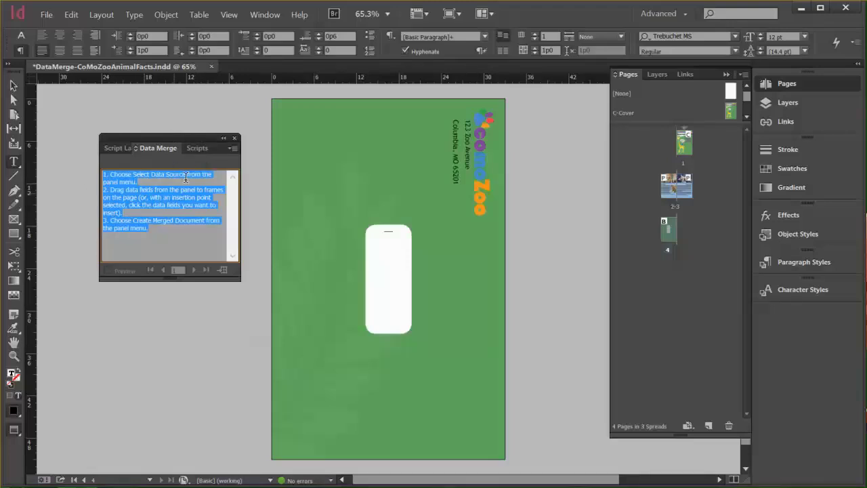
{"action": "left_click", "coordinate": [233, 149]}
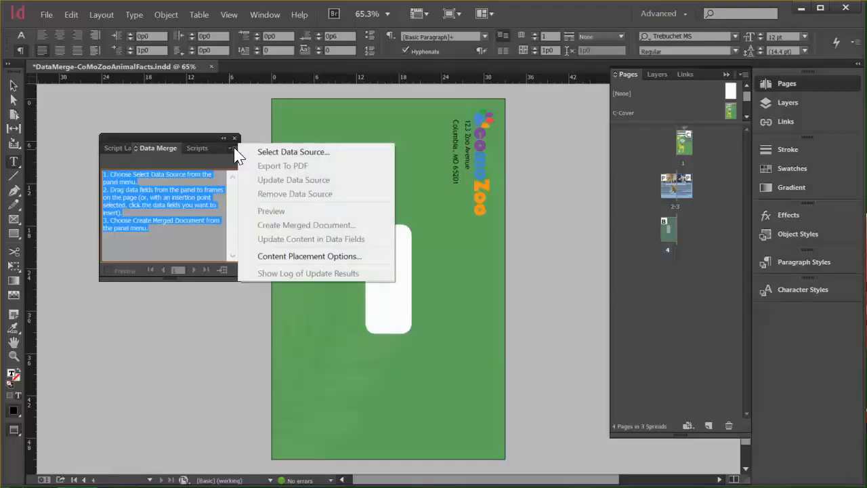
{"action": "left_click", "coordinate": [293, 152]}
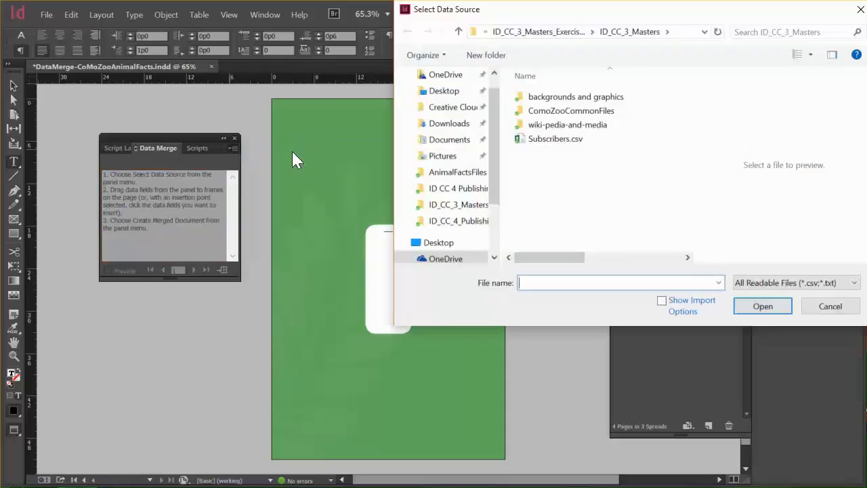
{"action": "left_click", "coordinate": [562, 142]}
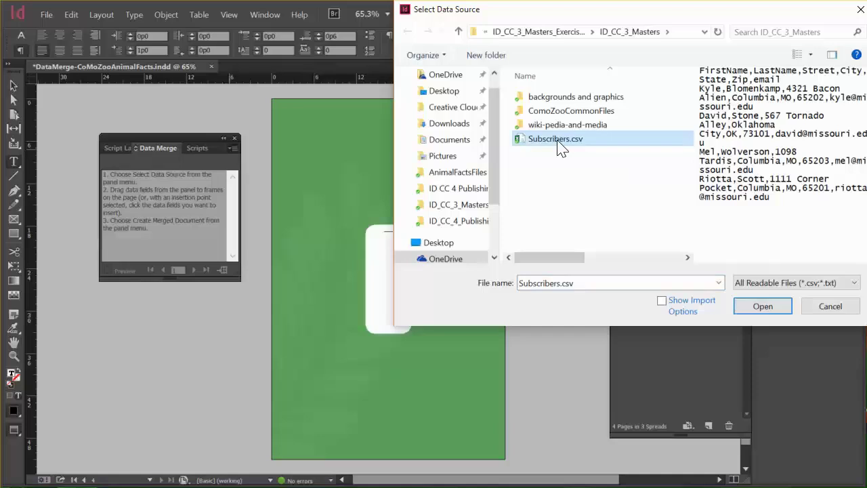
{"action": "left_click", "coordinate": [755, 306]}
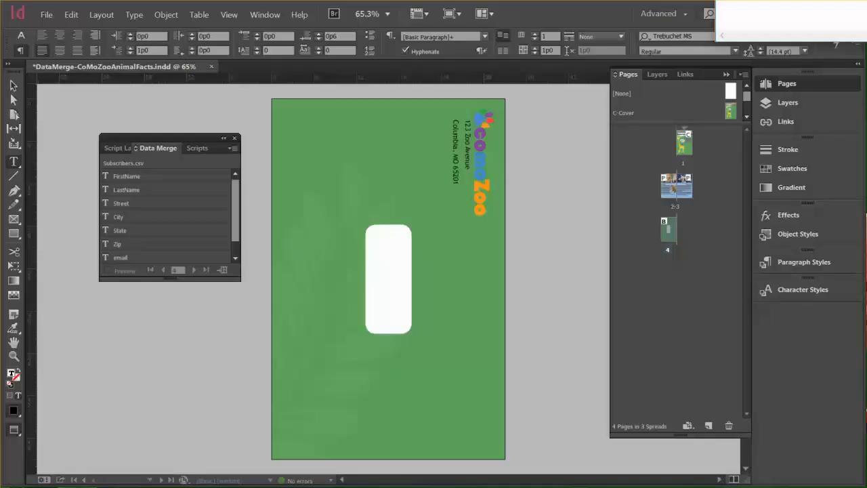
Step: Select the FirstName header and the first record's values in Notepad, then move the window off the layout
{"action": "left_click_drag", "start_coordinate": [657, 60], "coordinate": [429, 168]}
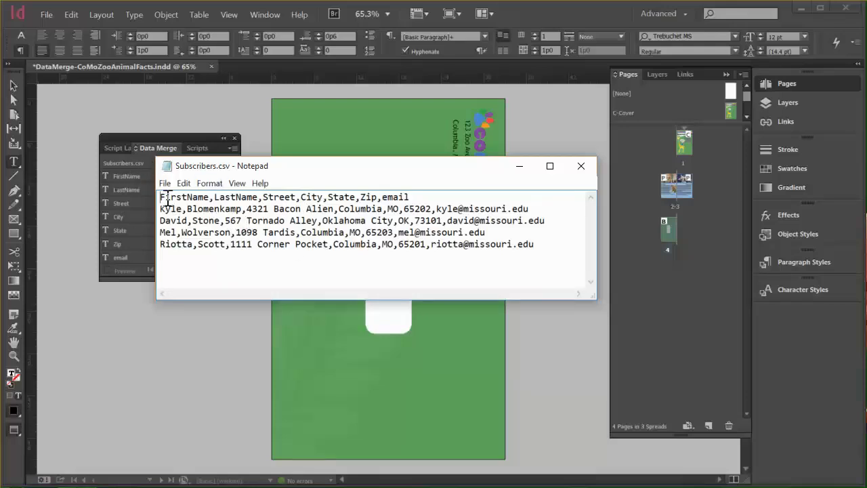
{"action": "left_click_drag", "start_coordinate": [161, 198], "coordinate": [212, 198]}
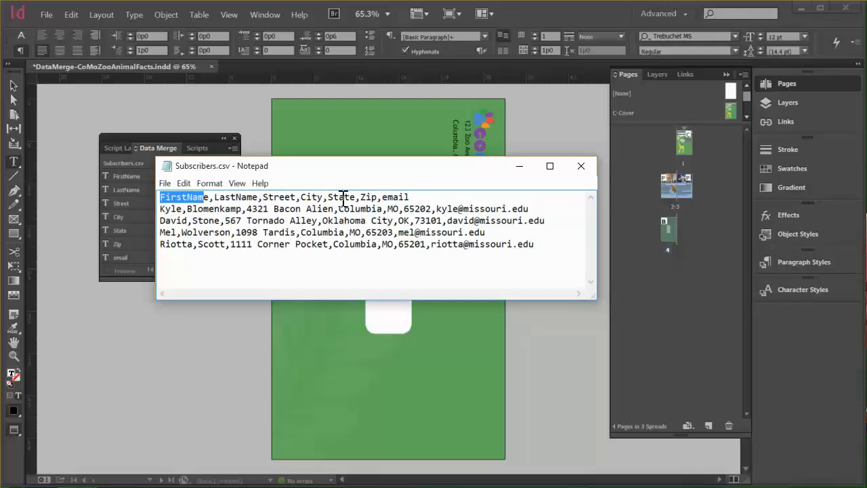
{"action": "left_click", "coordinate": [419, 197]}
{"action": "left_click_drag", "start_coordinate": [160, 209], "coordinate": [185, 208]}
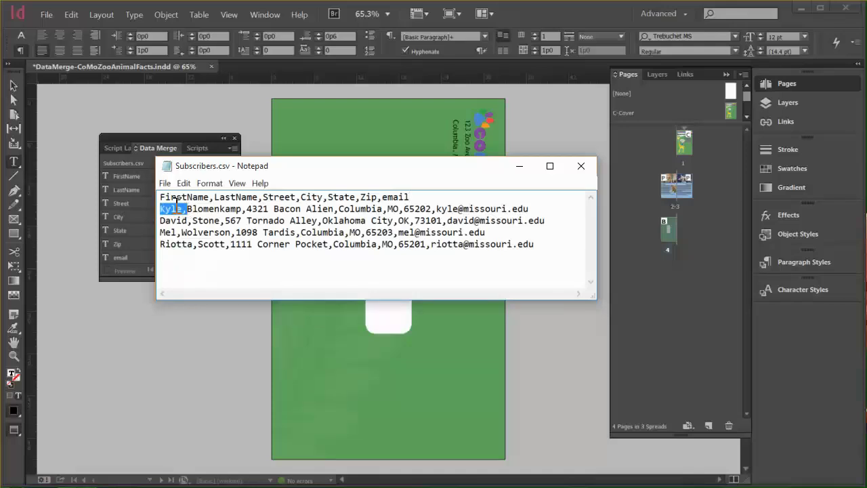
{"action": "left_click_drag", "start_coordinate": [160, 211], "coordinate": [209, 198]}
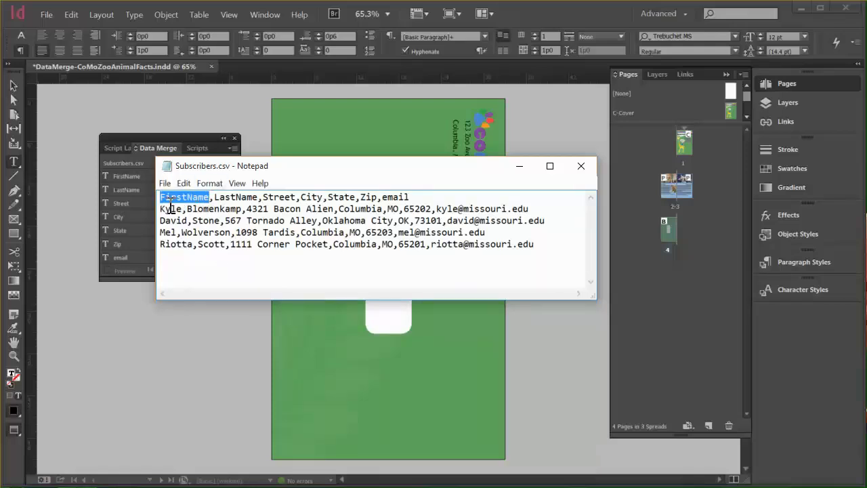
{"action": "left_click_drag", "start_coordinate": [161, 208], "coordinate": [273, 208]}
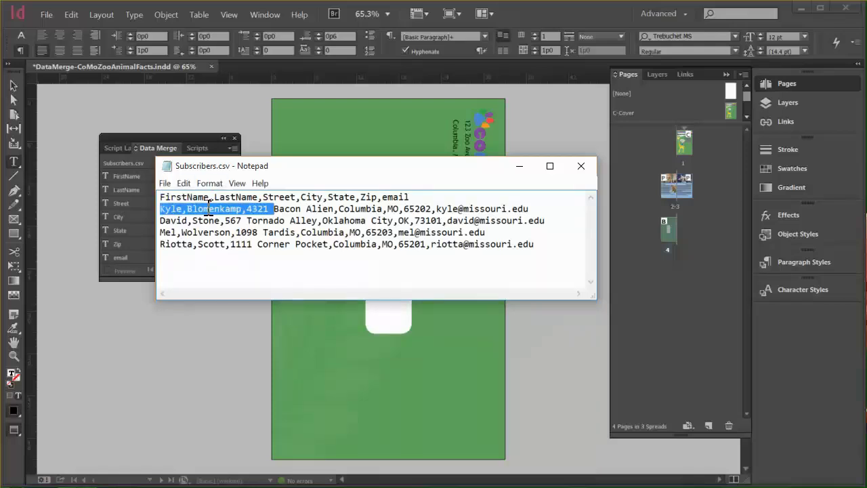
{"action": "left_click", "coordinate": [187, 210]}
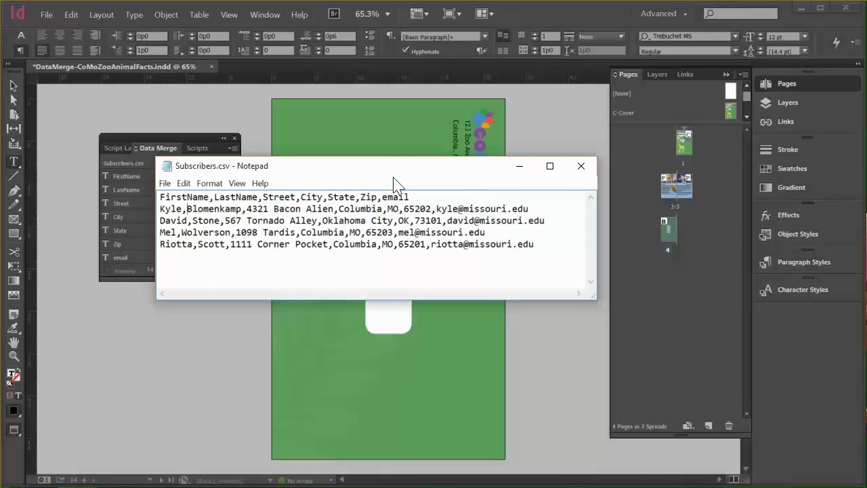
{"action": "left_click_drag", "start_coordinate": [359, 168], "coordinate": [866, 0]}
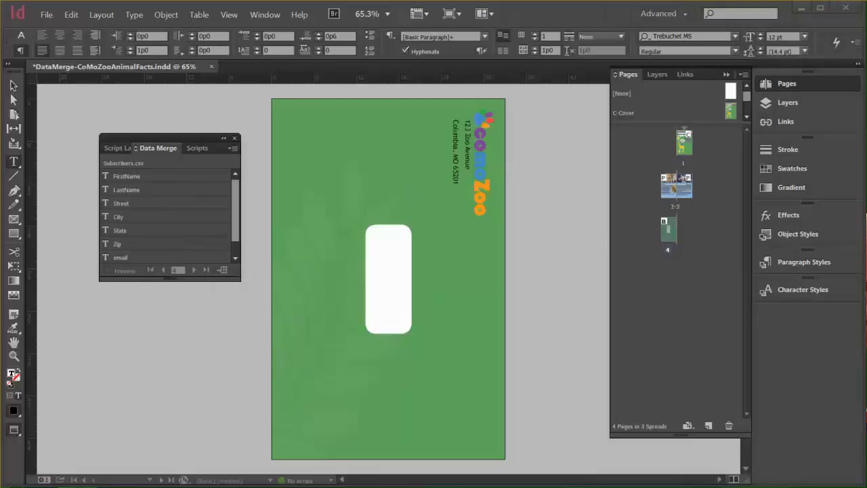
Step: Insert the FirstName and LastName merge fields on the first line of the address frame
{"action": "left_click", "coordinate": [386, 237]}
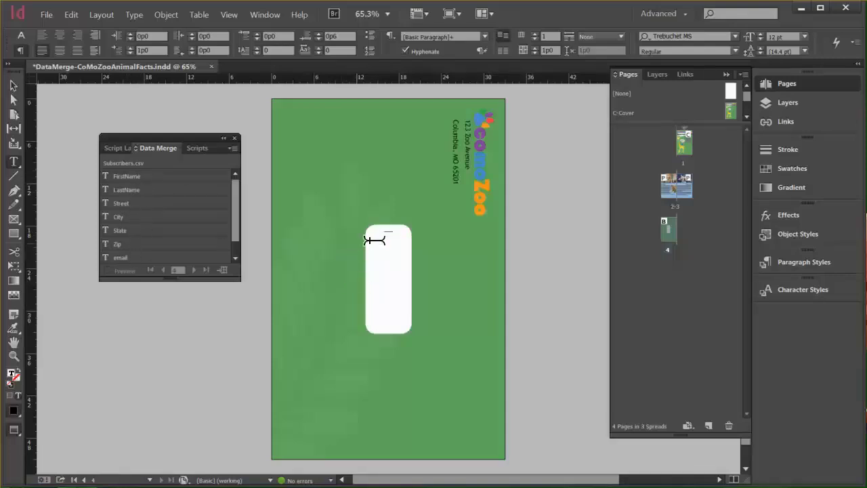
{"action": "left_click", "coordinate": [127, 175]}
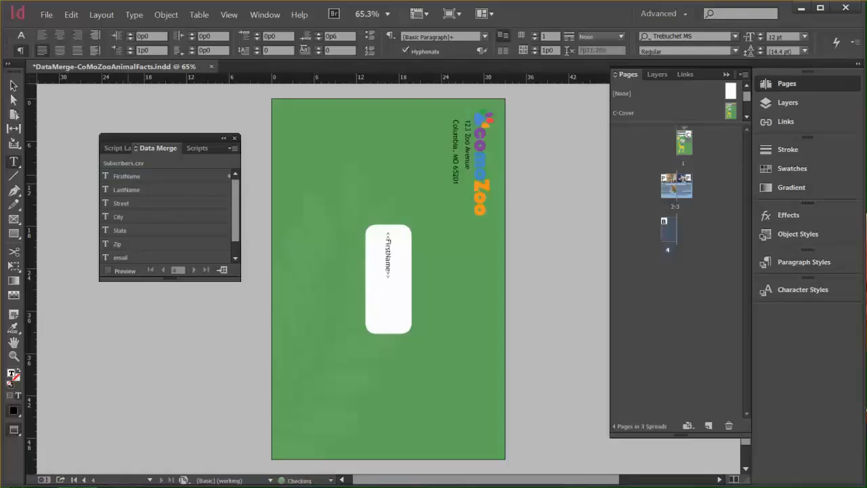
{"action": "left_click", "coordinate": [127, 188]}
{"action": "key", "text": "Return"}
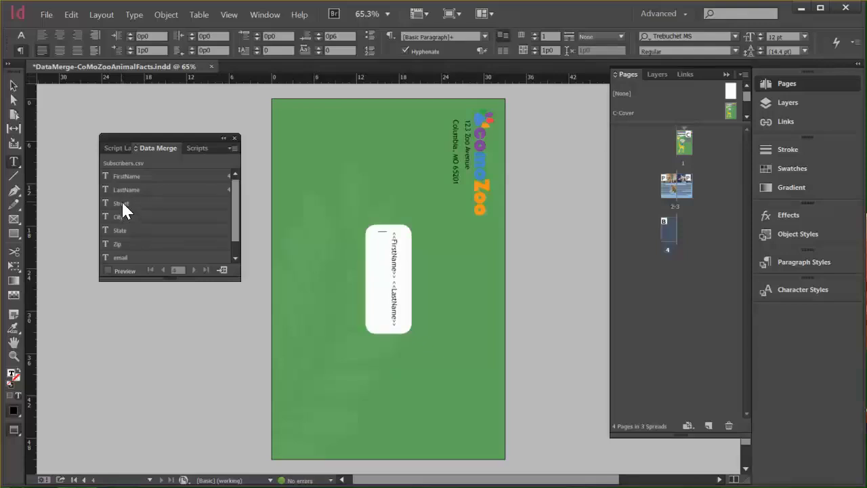
Step: Add Street on line two, and City, a comma, State and Zip on line three
{"action": "left_click", "coordinate": [122, 203]}
{"action": "key", "text": "Return"}
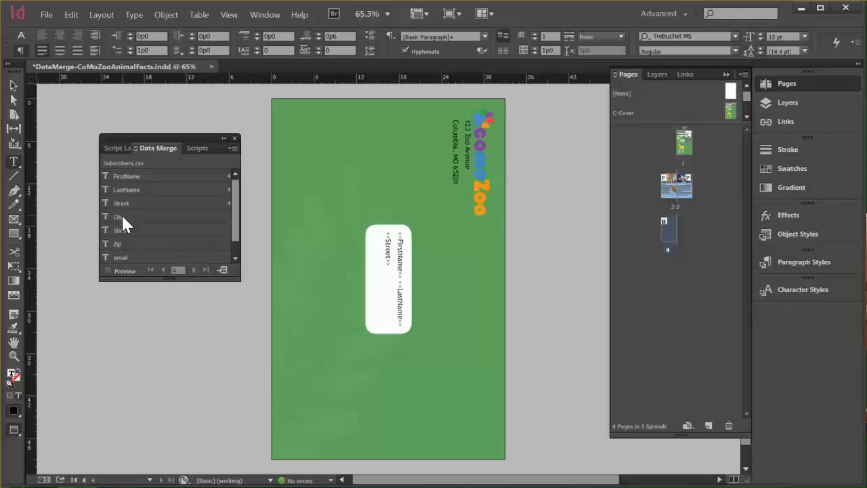
{"action": "left_click", "coordinate": [122, 216]}
{"action": "type", "text": ","}
{"action": "left_click", "coordinate": [122, 231]}
{"action": "left_click", "coordinate": [115, 245]}
Step: Turn on Preview, step back through records to the first, then jump to the last record
{"action": "left_click", "coordinate": [109, 270]}
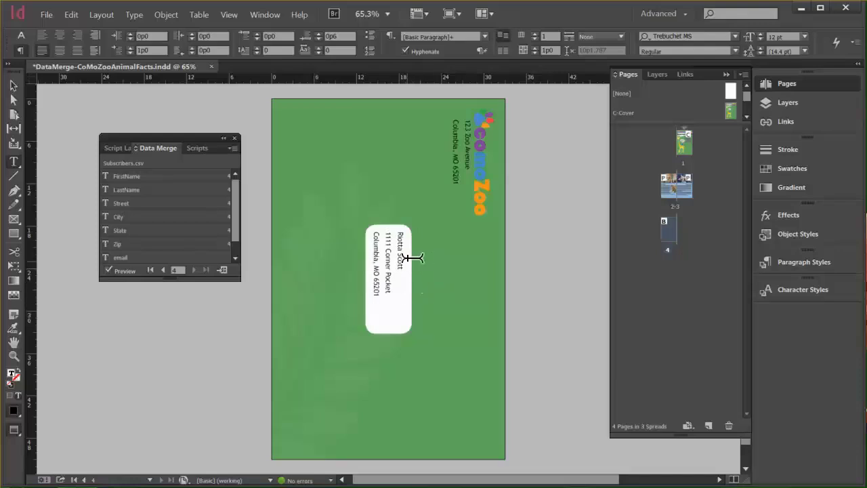
{"action": "left_click", "coordinate": [173, 270]}
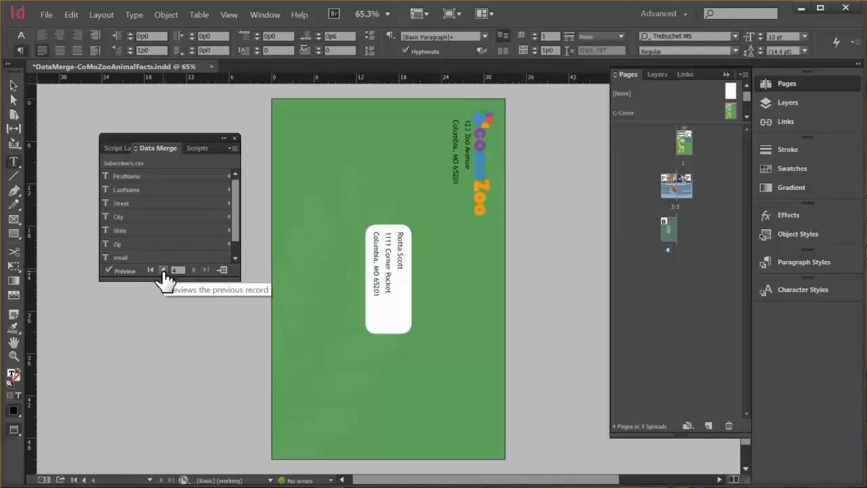
{"action": "left_click", "coordinate": [163, 271]}
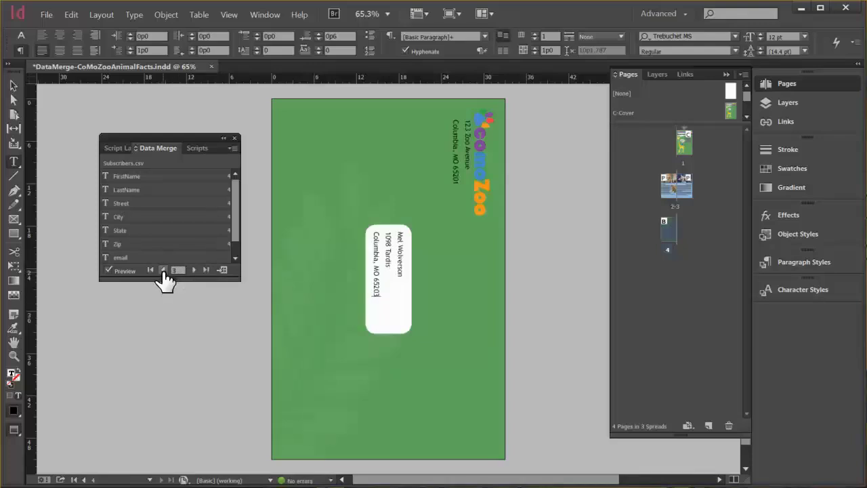
{"action": "left_click", "coordinate": [163, 270]}
{"action": "left_click", "coordinate": [163, 270]}
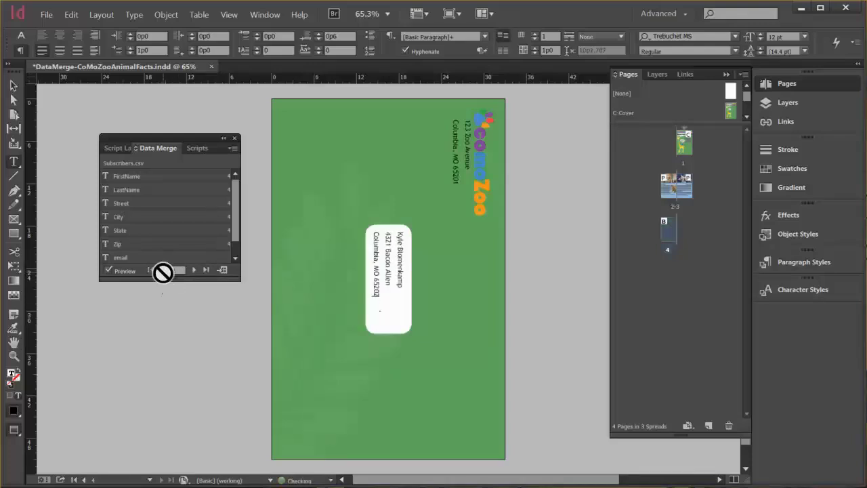
{"action": "left_click", "coordinate": [206, 269]}
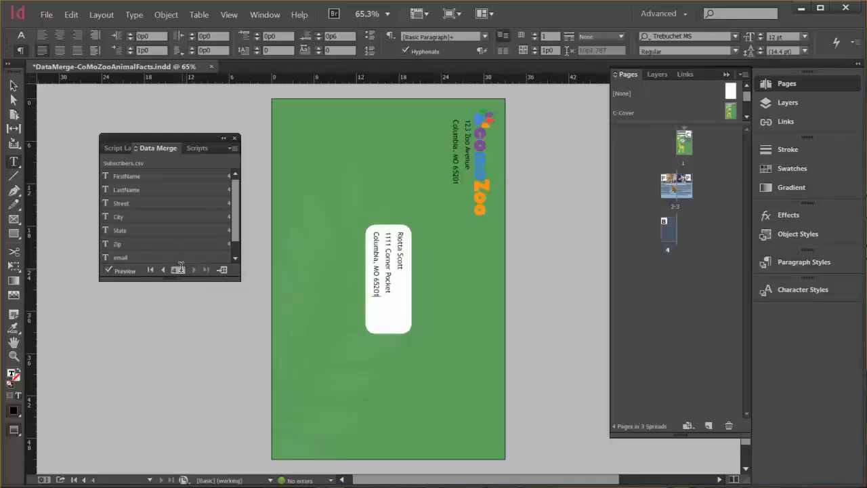
{"action": "left_click", "coordinate": [176, 269]}
{"action": "left_click_drag", "start_coordinate": [176, 269], "coordinate": [221, 279]}
Step: Create the merged document from All Records and dismiss the no-overset-text alert
{"action": "left_click", "coordinate": [222, 271]}
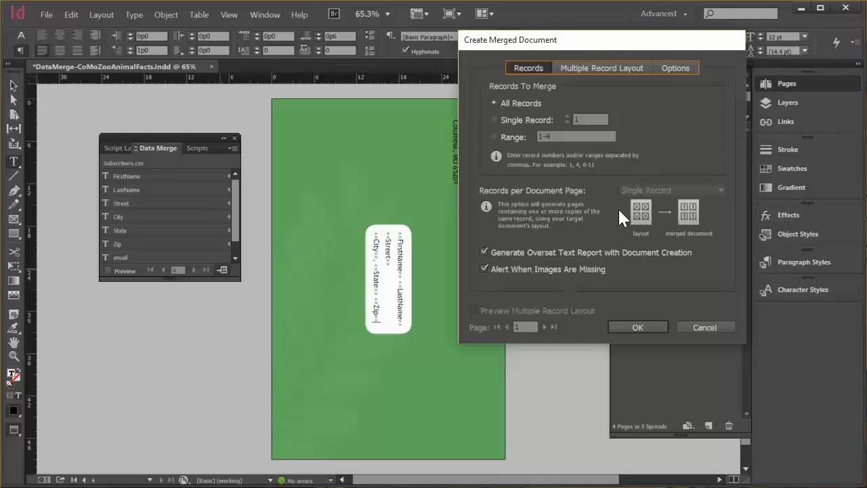
{"action": "left_click", "coordinate": [637, 328]}
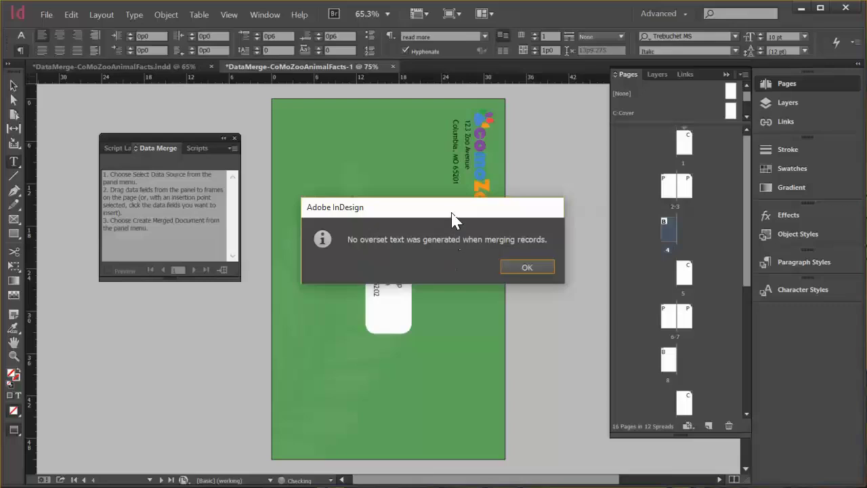
{"action": "left_click_drag", "start_coordinate": [452, 218], "coordinate": [536, 141]}
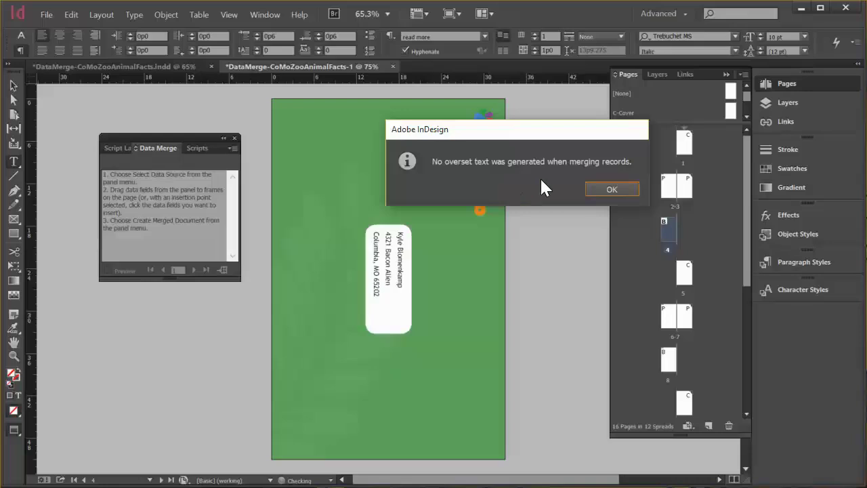
{"action": "left_click", "coordinate": [609, 186]}
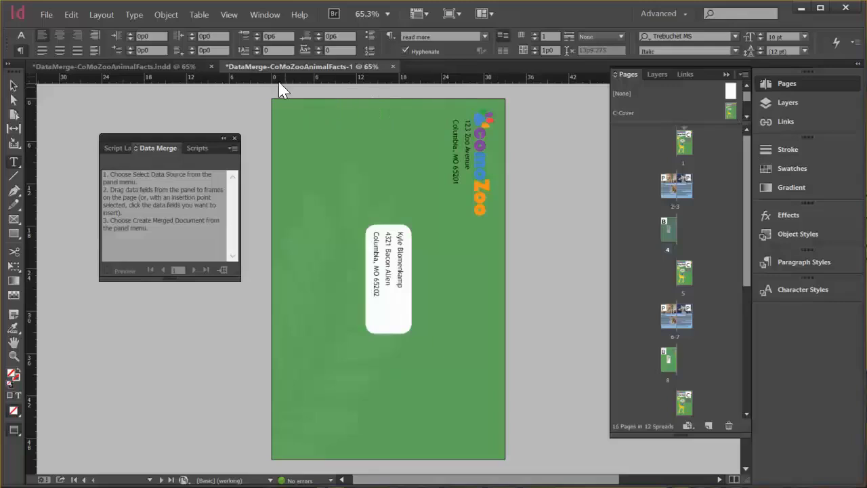
Step: In the merged document, view pages 1, 4, 8, 12 and 16 to compare each subscriber's address
{"action": "left_click", "coordinate": [153, 70]}
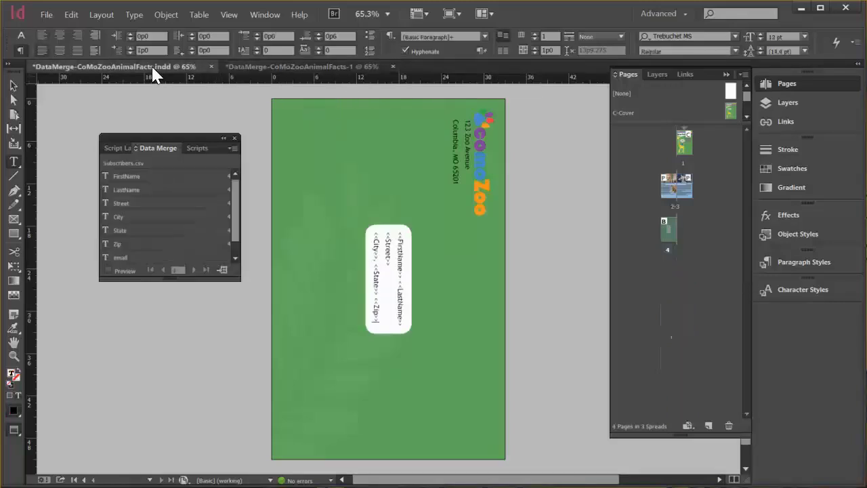
{"action": "left_click", "coordinate": [253, 71]}
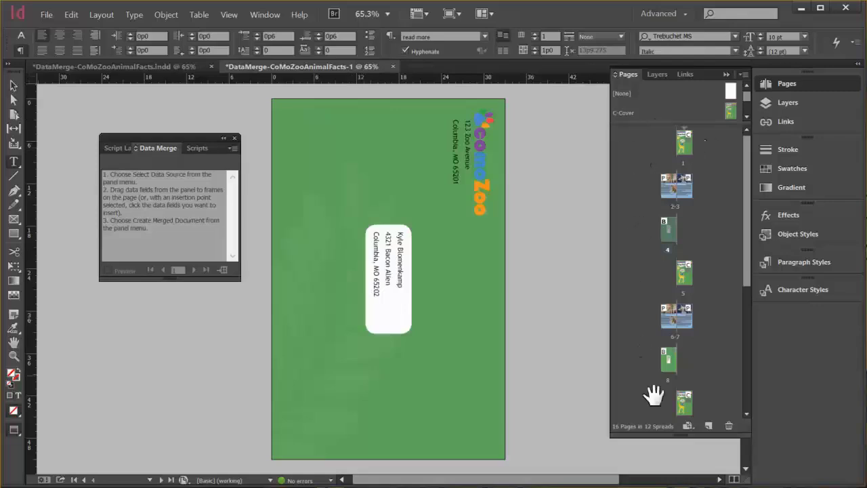
{"action": "double_click", "coordinate": [684, 146]}
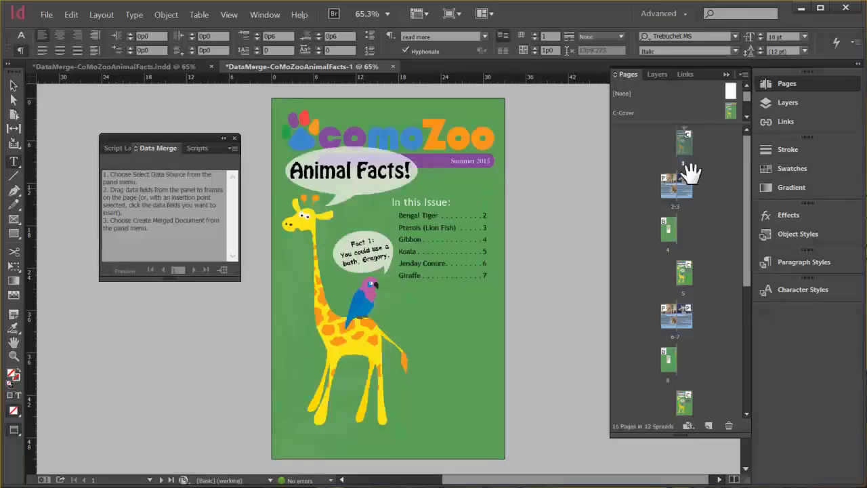
{"action": "double_click", "coordinate": [669, 230]}
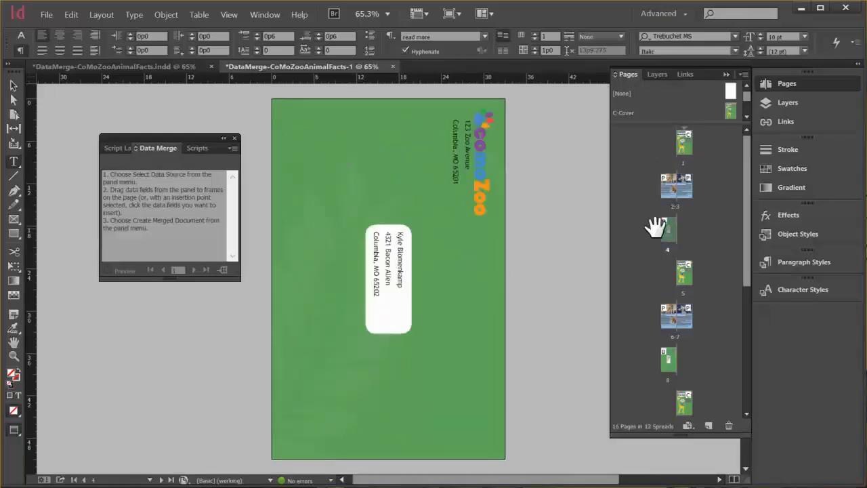
{"action": "double_click", "coordinate": [667, 355]}
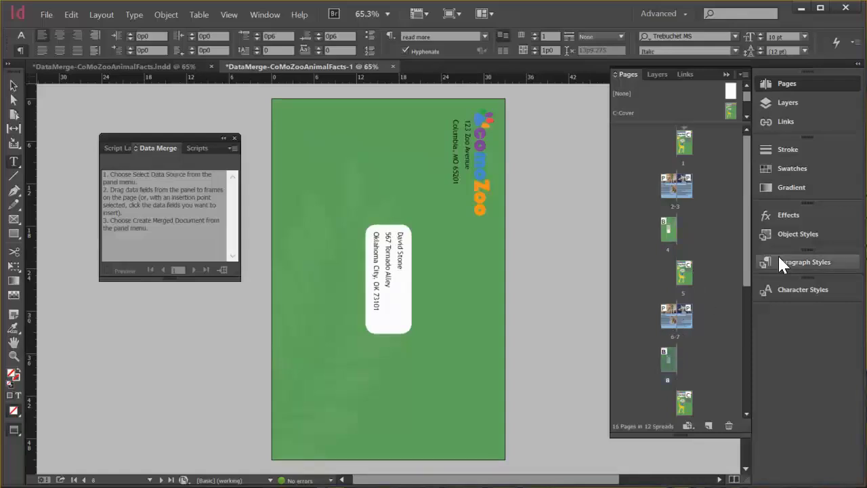
{"action": "left_click_drag", "start_coordinate": [741, 249], "coordinate": [741, 352]}
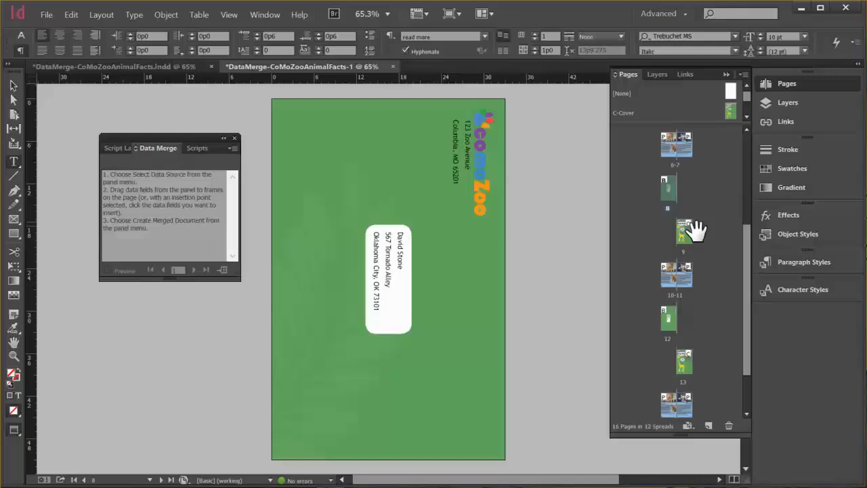
{"action": "double_click", "coordinate": [670, 321]}
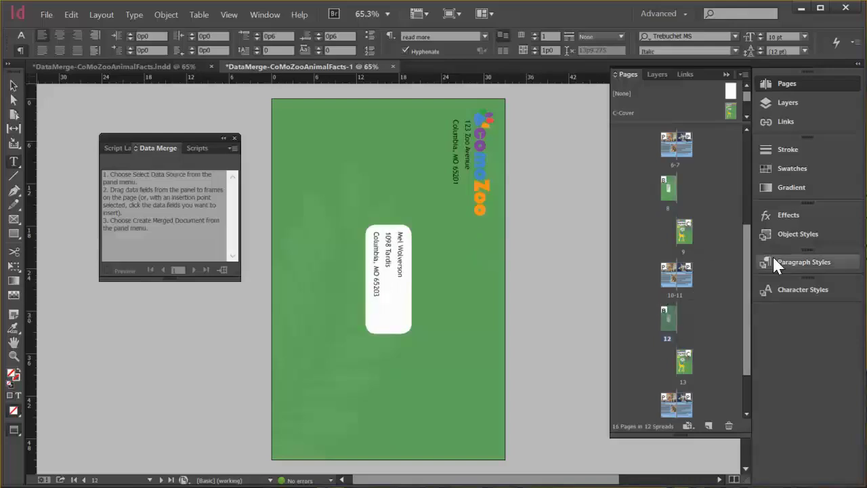
{"action": "left_click_drag", "start_coordinate": [748, 281], "coordinate": [745, 317]}
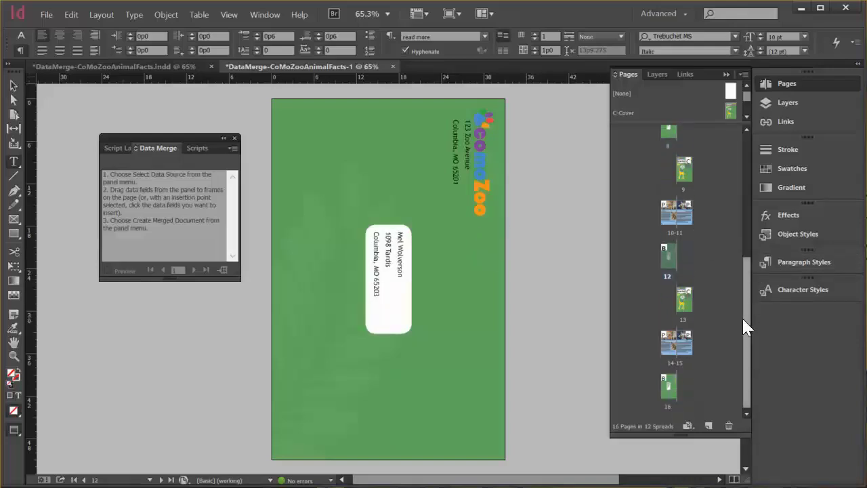
{"action": "double_click", "coordinate": [669, 390]}
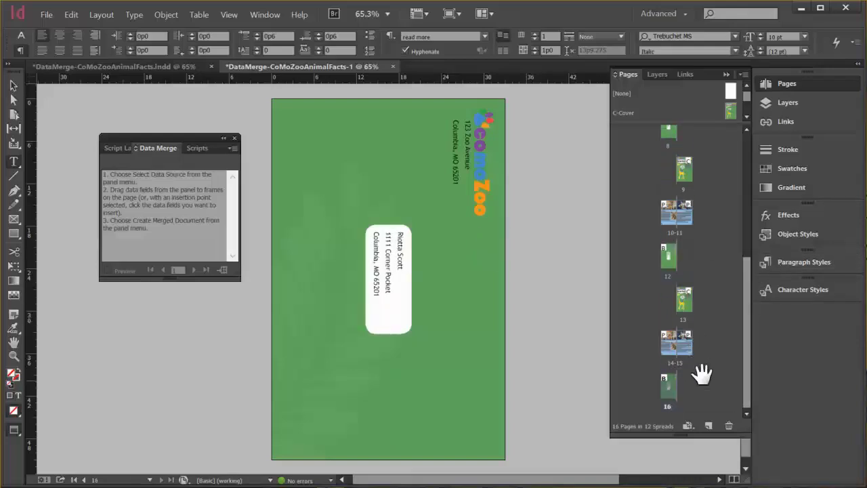